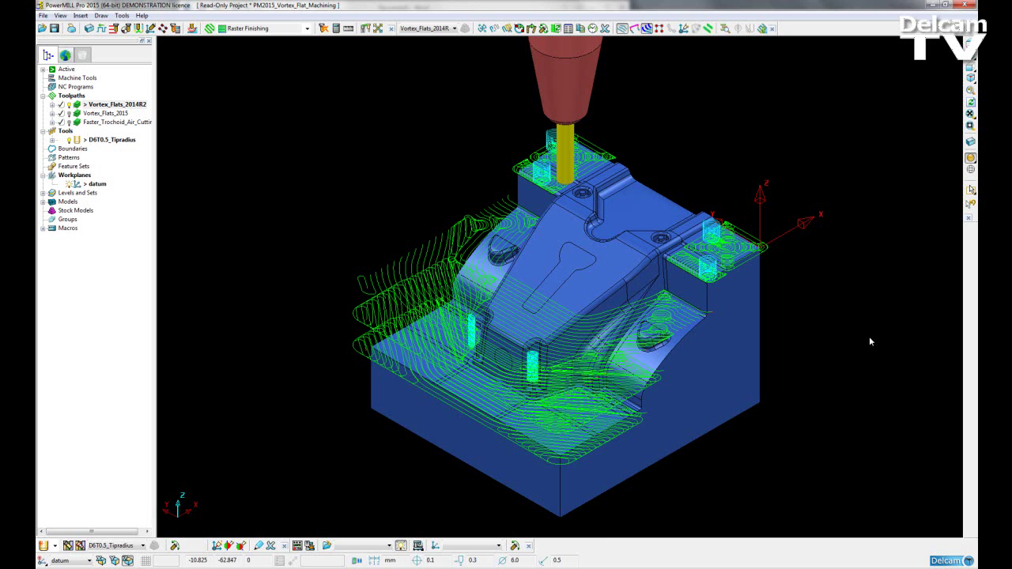
Examine the Vortex_Flats_2014R2 toolpath close up around the upper corner flats of the part.
scroll(801, 242, up, 4)
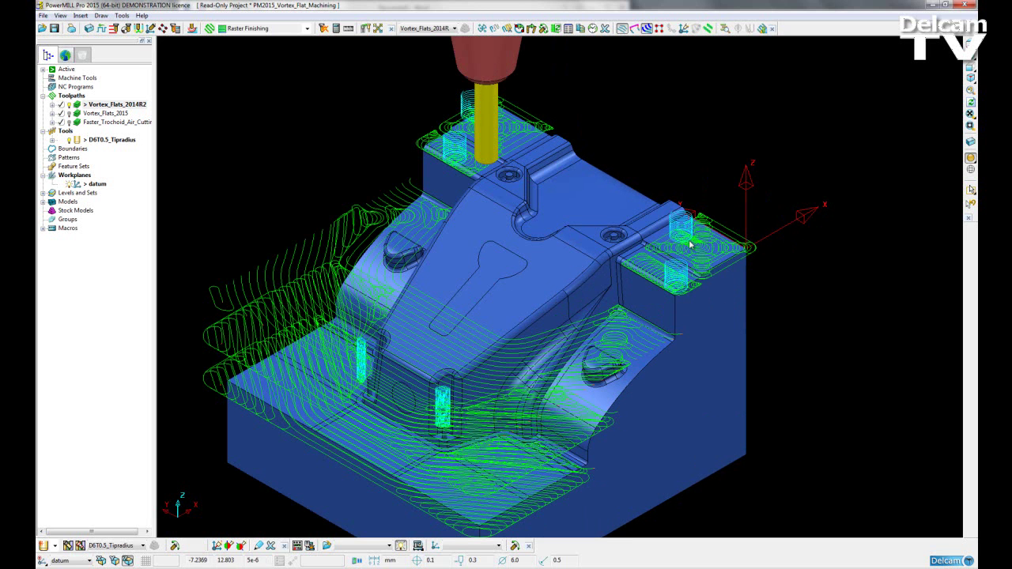
scroll(696, 242, up, 5)
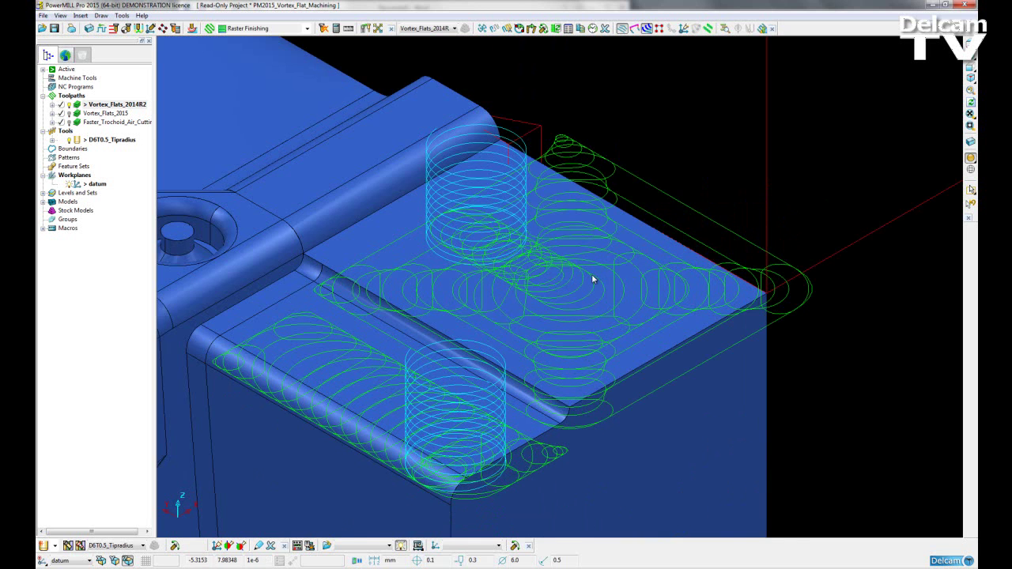
scroll(669, 250, down, 3)
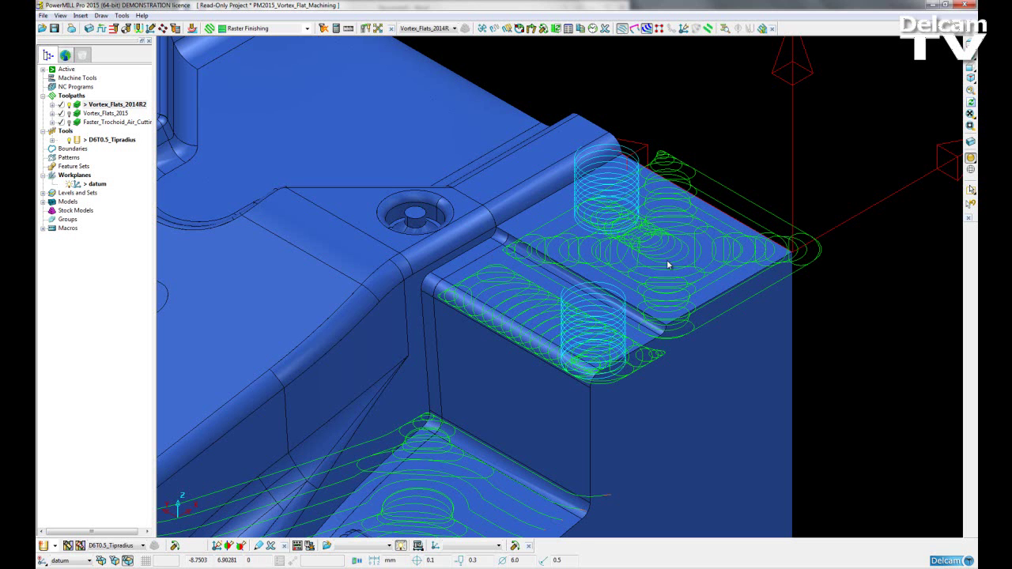
scroll(669, 264, down, 2)
scroll(668, 263, down, 2)
shift+middle_drag(538, 249, 587, 247)
scroll(588, 248, down, 1)
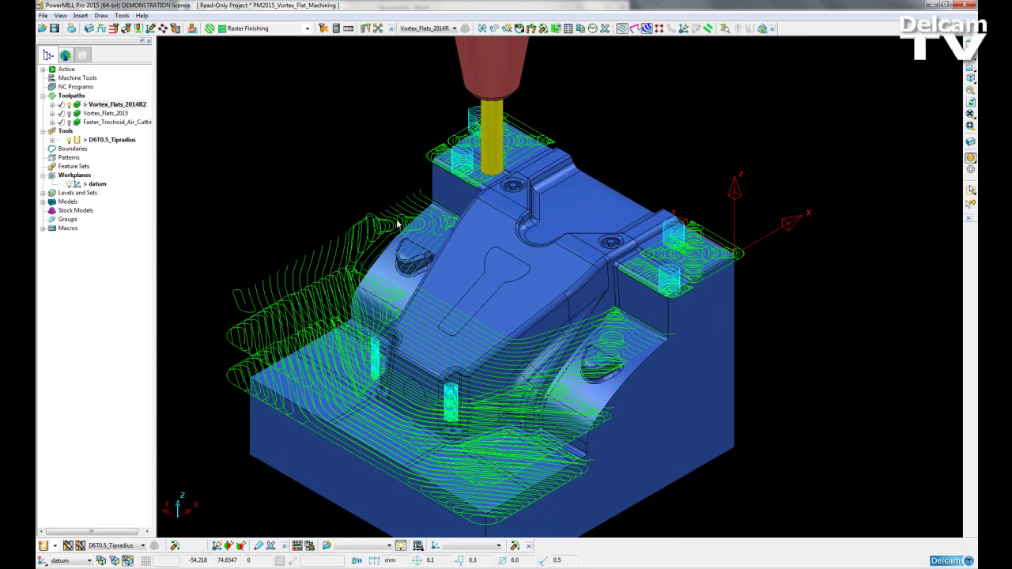
Activate the Vortex_Flats_2015 toolpath and examine its moves over the same upper corner flats.
double_click(80, 117)
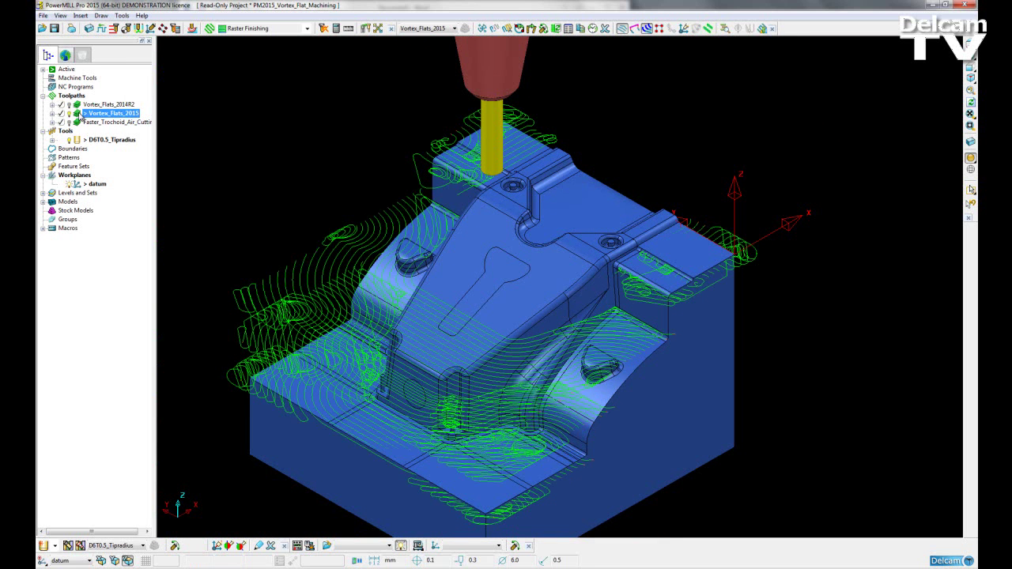
click(680, 191)
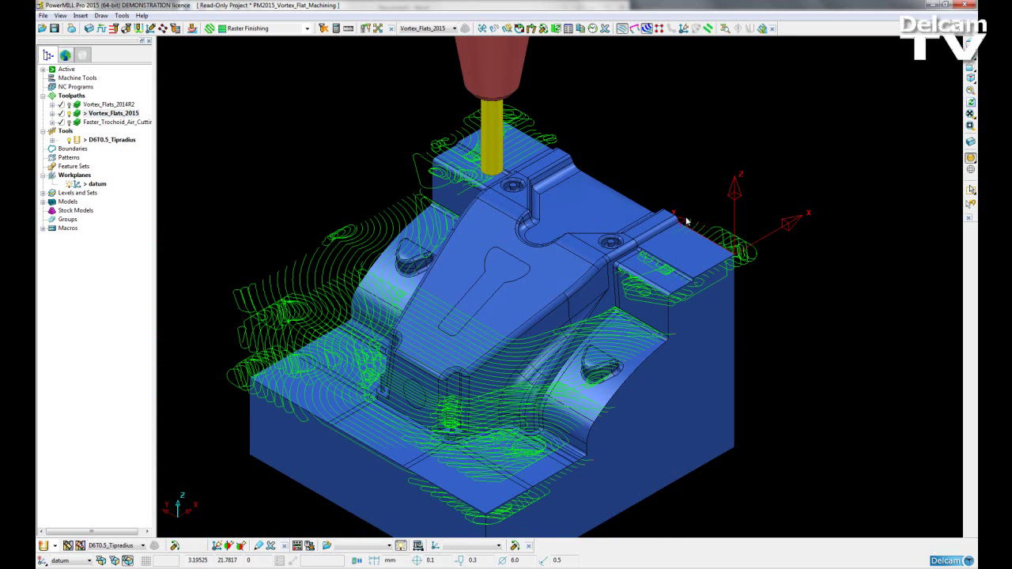
scroll(687, 226, down, 3)
scroll(690, 263, up, 4)
scroll(691, 262, up, 2)
scroll(701, 246, up, 2)
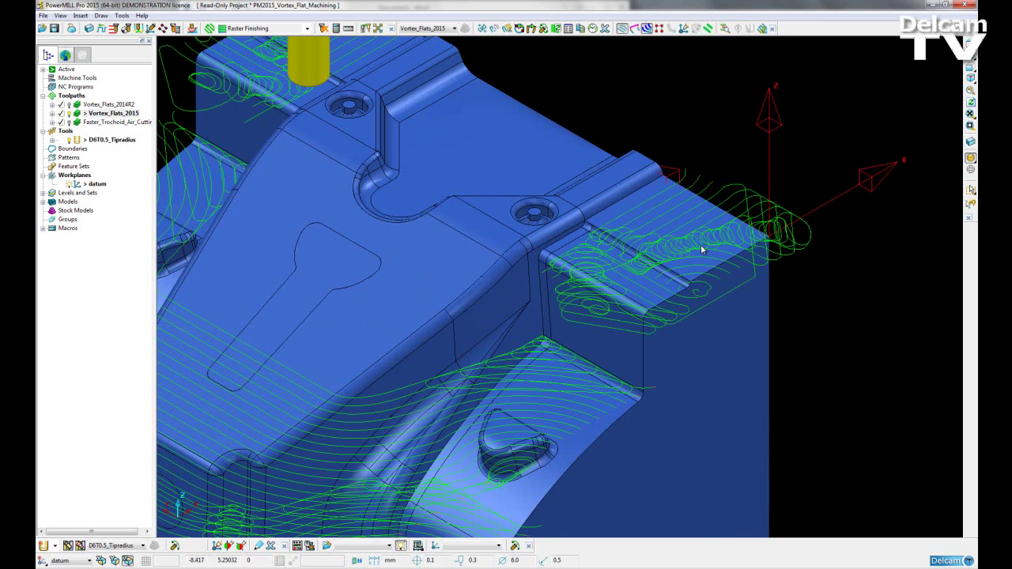
scroll(625, 293, up, 3)
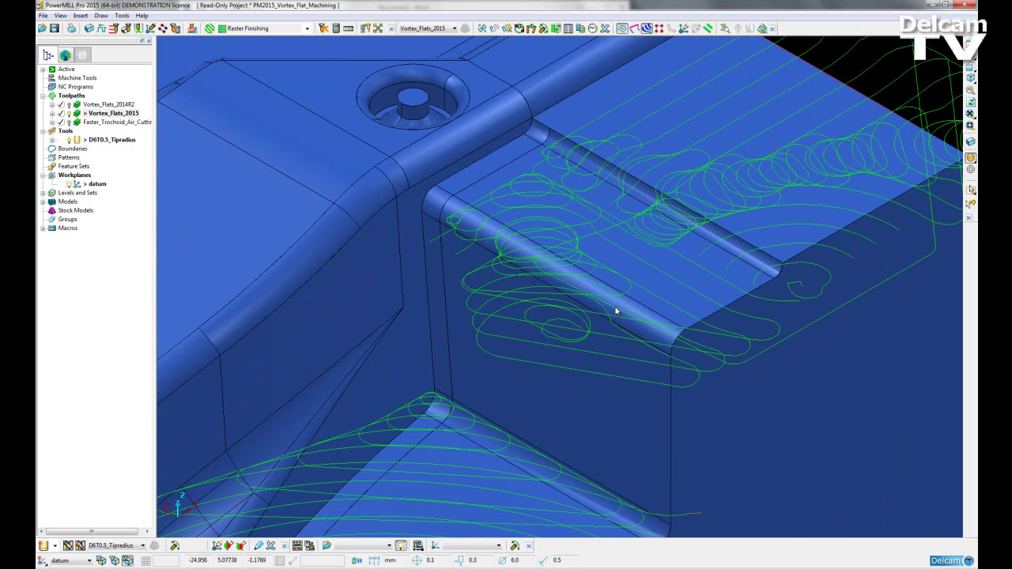
scroll(614, 305, down, 6)
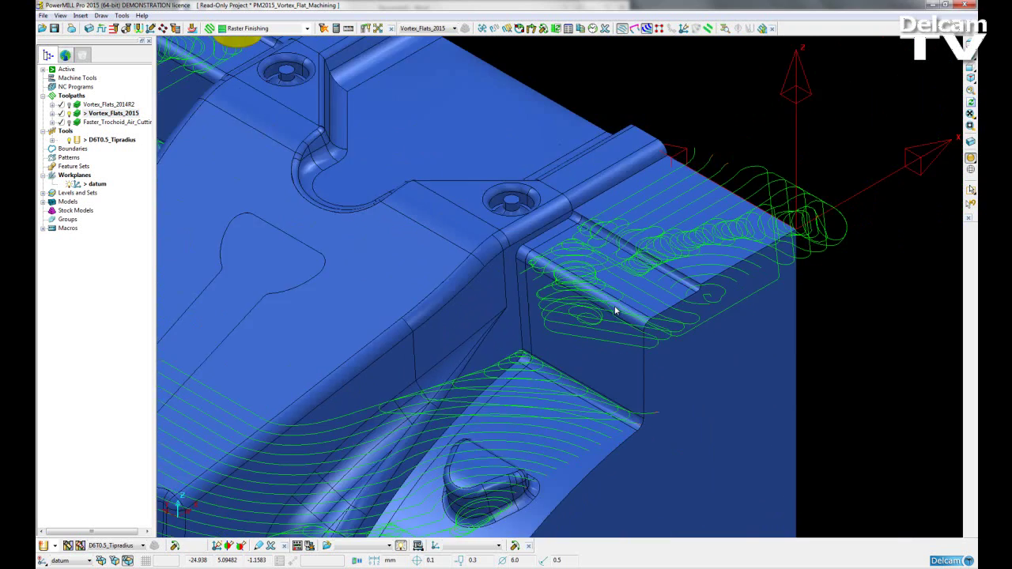
scroll(655, 279, down, 3)
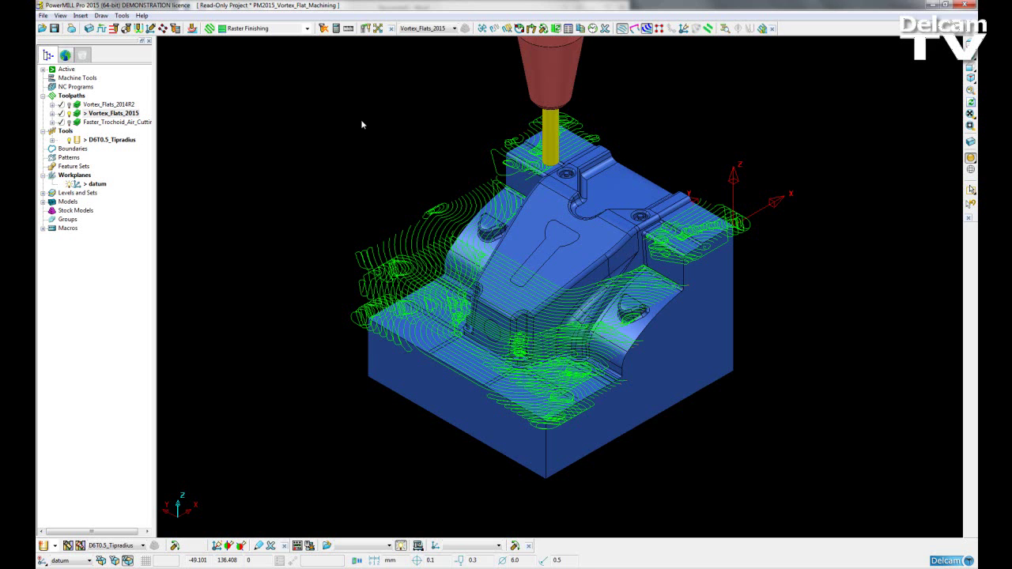
Activate the Faster_Trochoid_Air_Cutting toolpath and open its Vortex settings for editing at the non-cutting feed rate.
right_click(81, 125)
click(106, 165)
right_click(97, 124)
click(131, 192)
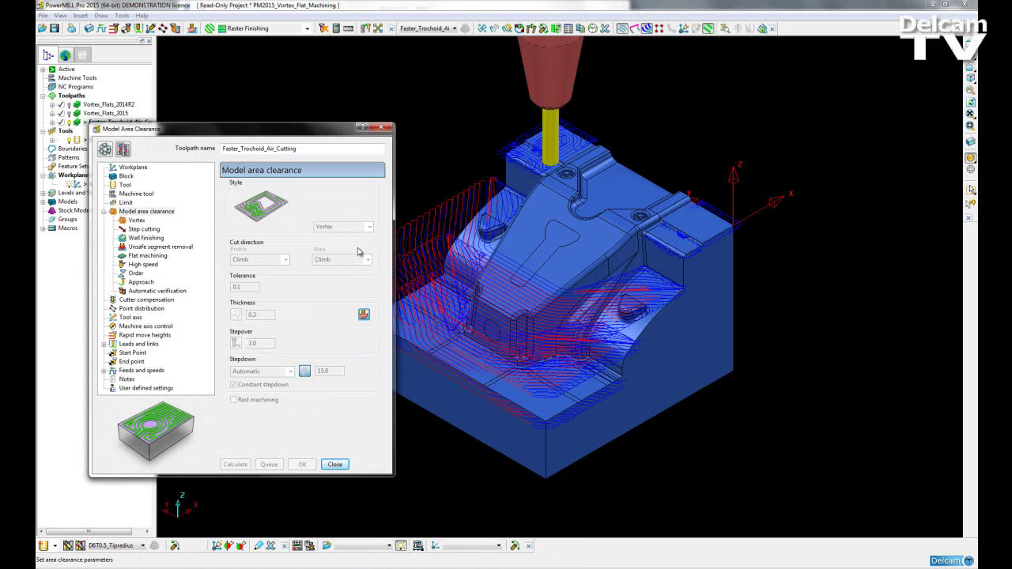
click(136, 220)
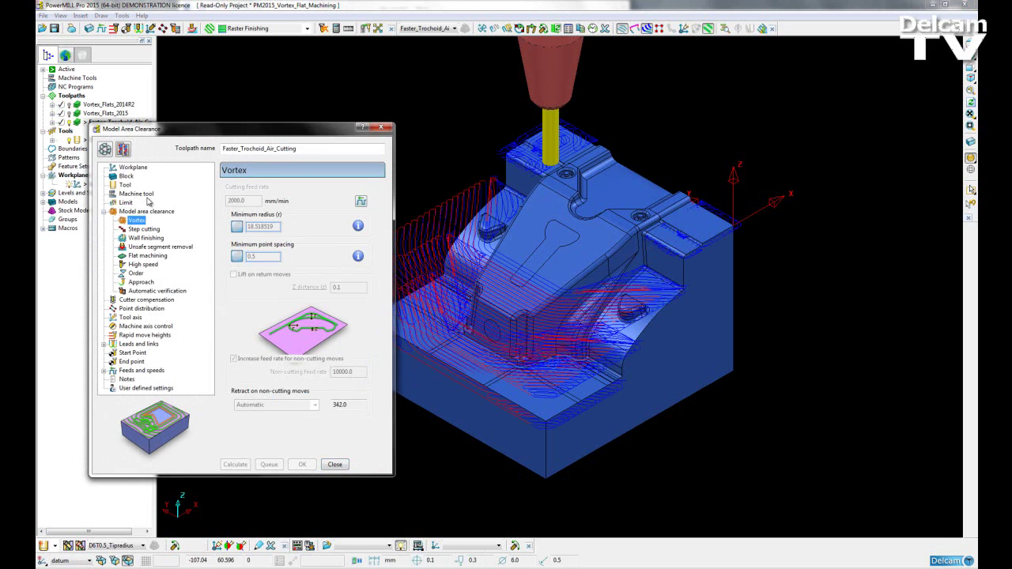
click(105, 150)
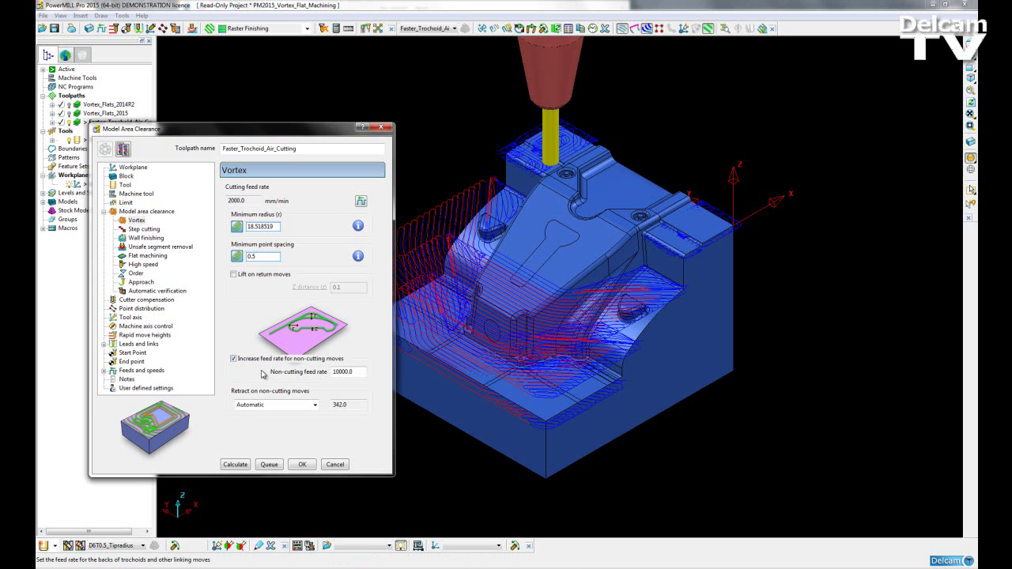
key(Tab)
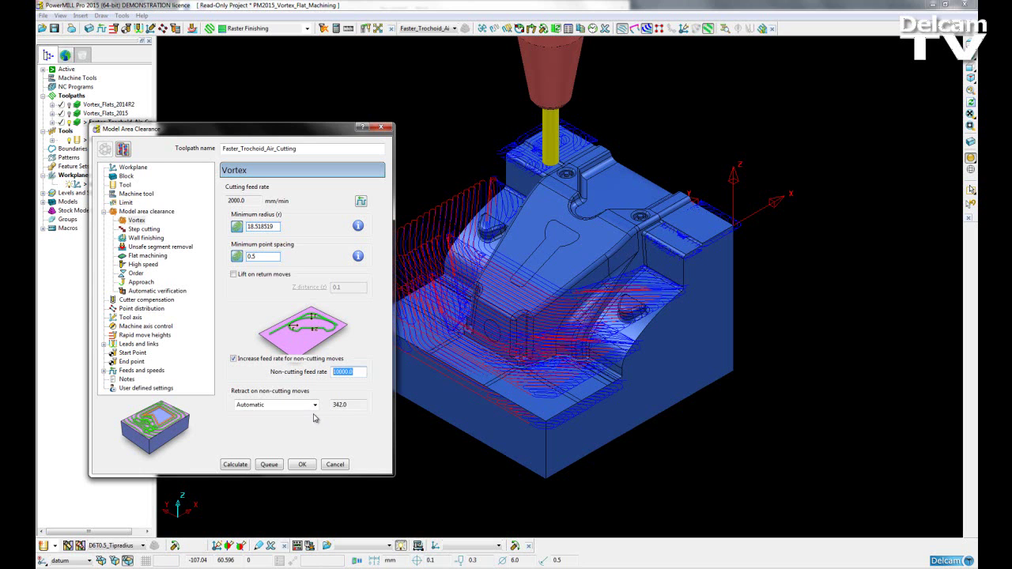
Try the Never and Longer than options for retracting on non-cutting moves, keep Automatic, and save the toolpath settings.
click(315, 408)
click(315, 414)
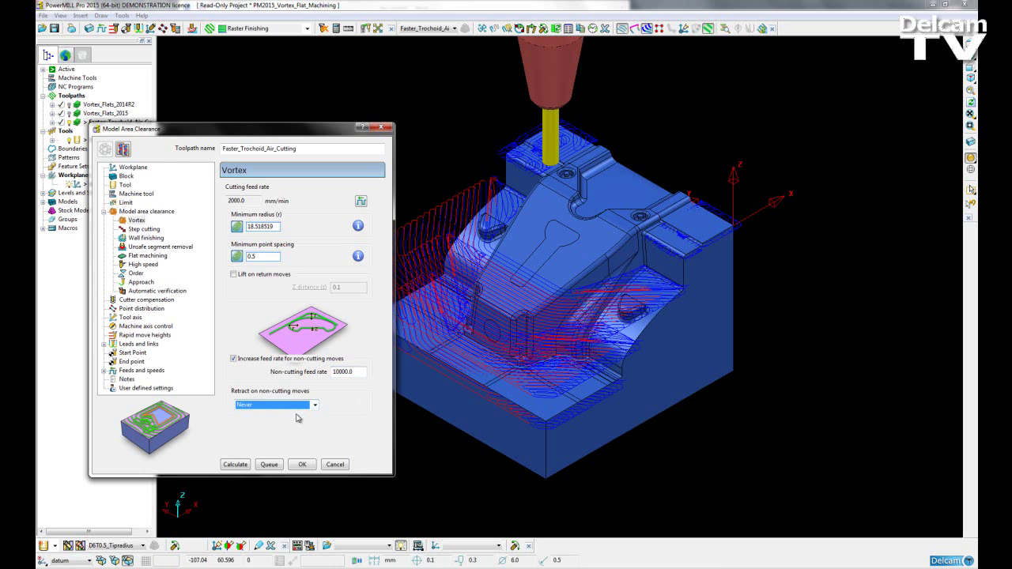
click(314, 407)
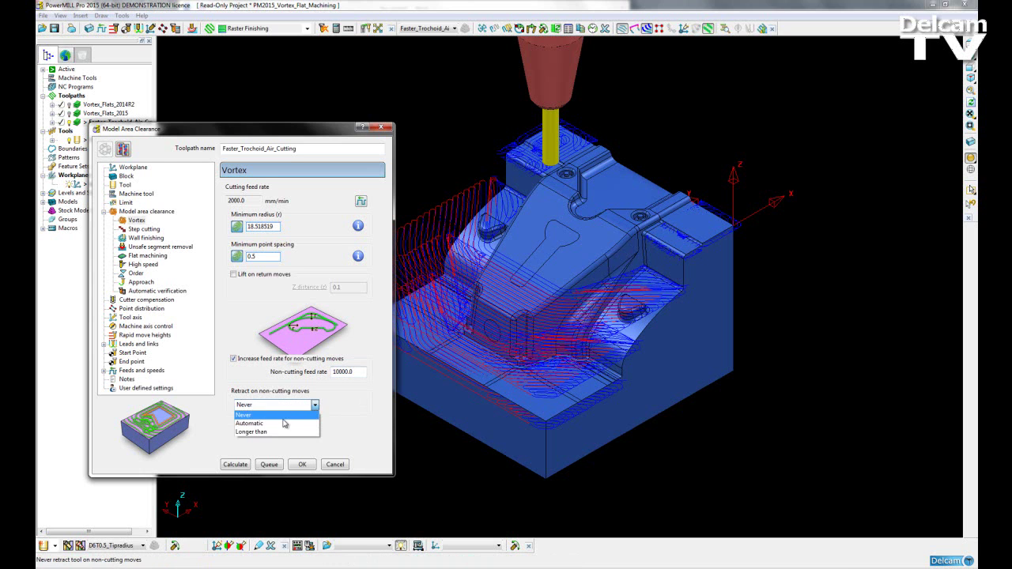
click(299, 424)
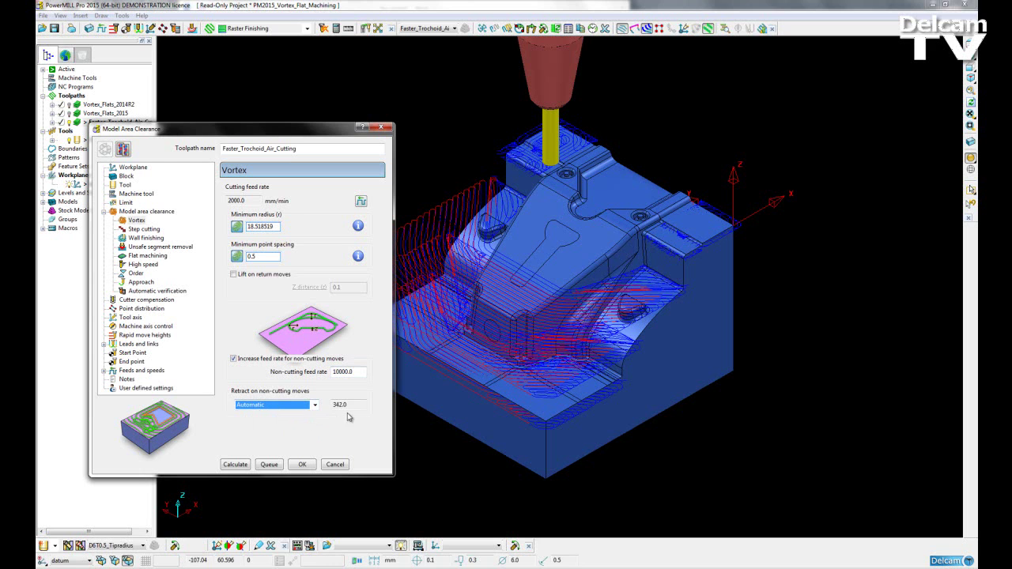
key(Tab)
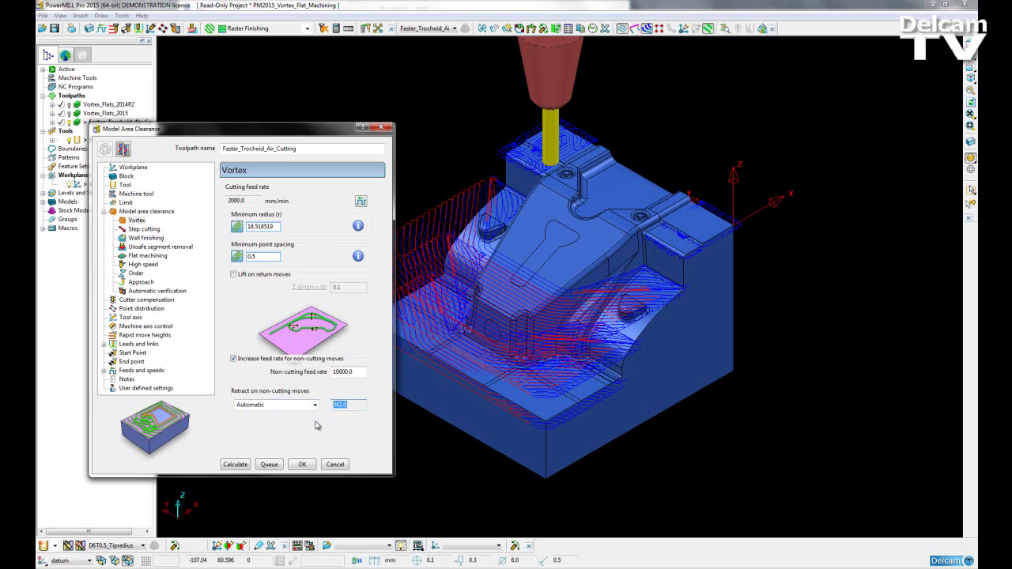
click(317, 406)
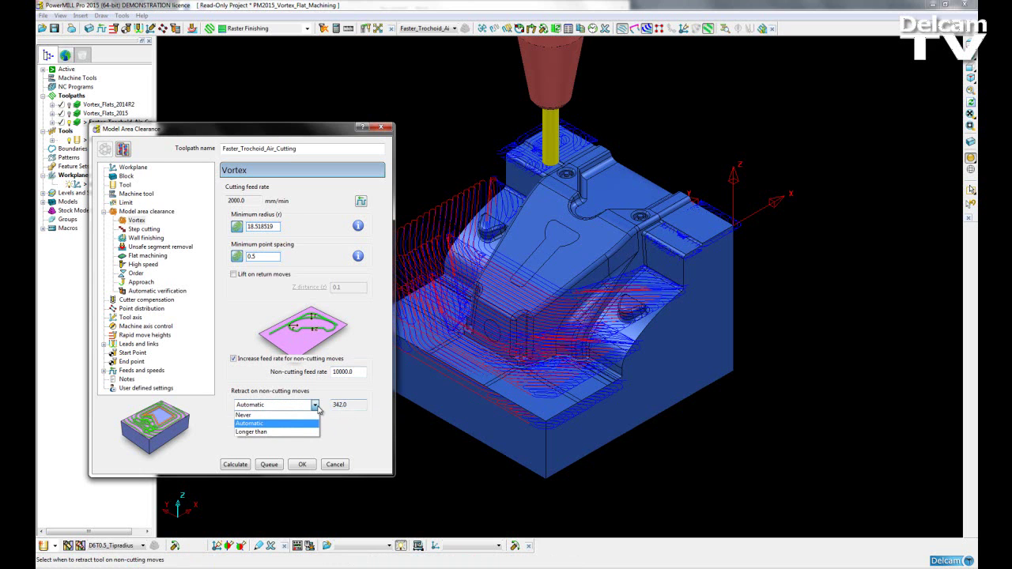
click(275, 432)
key(Tab)
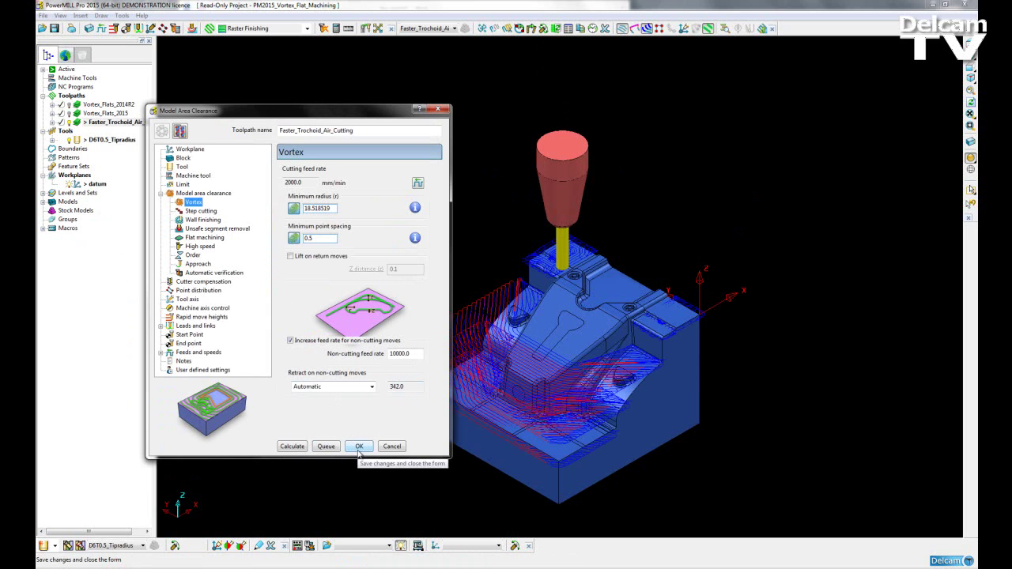
click(359, 447)
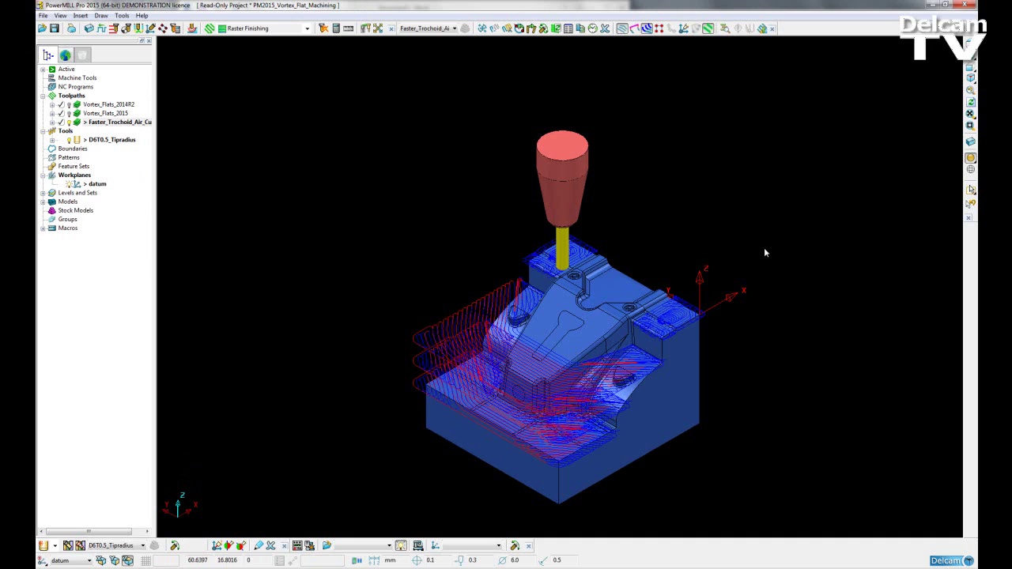
View the part's edge close up from above and turn off Draw Feeds for the Faster_Trochoid_Air_Cutting toolpath.
key(ctrl+5)
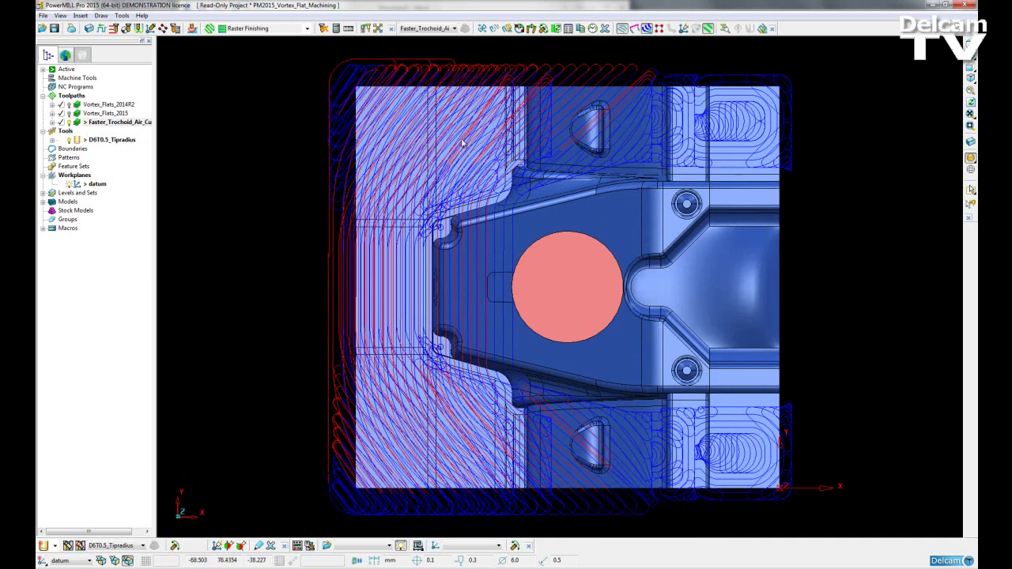
scroll(542, 205, up, 2)
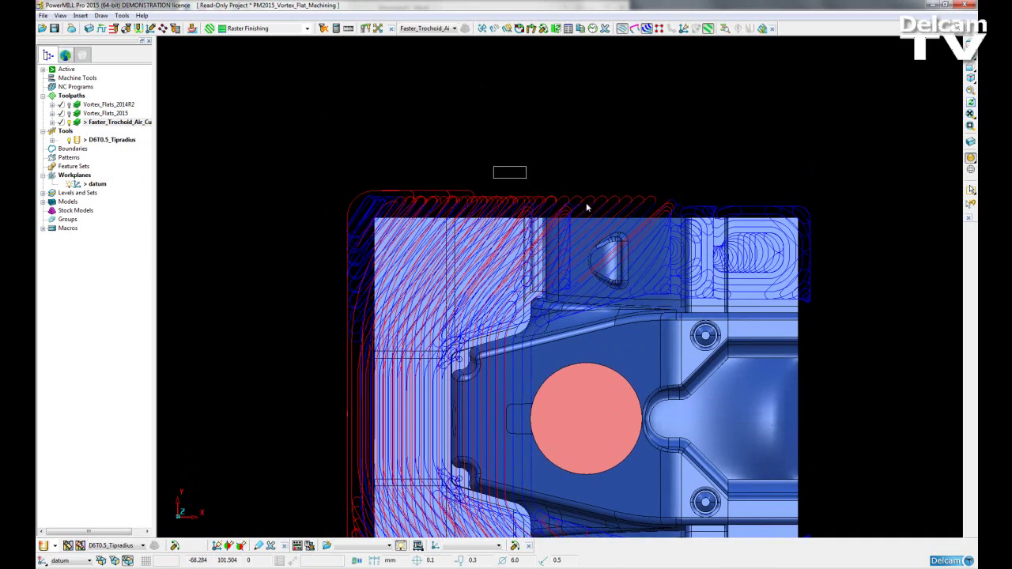
scroll(733, 273, up, 3)
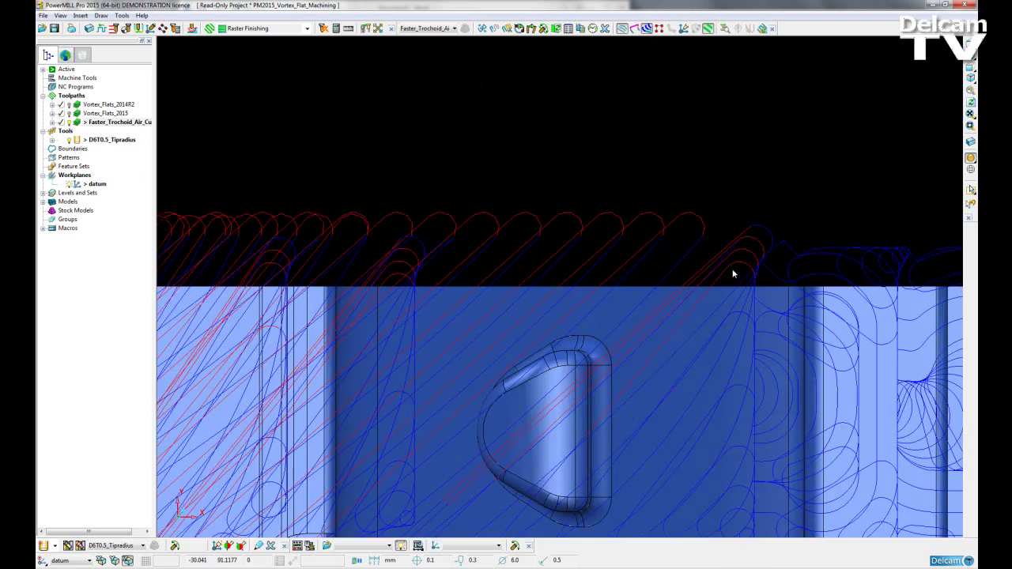
right_click(662, 223)
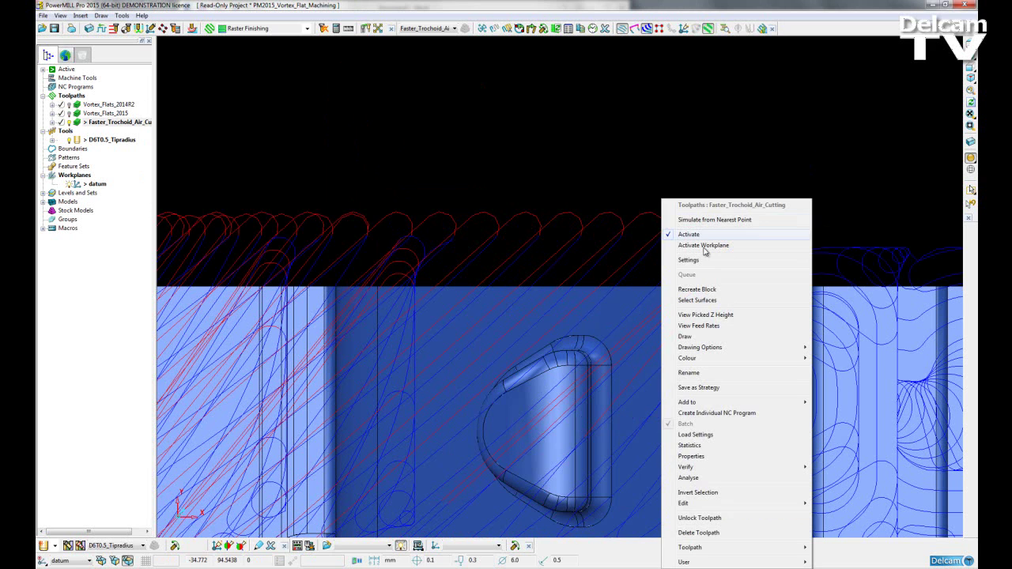
mouse_move(718, 352)
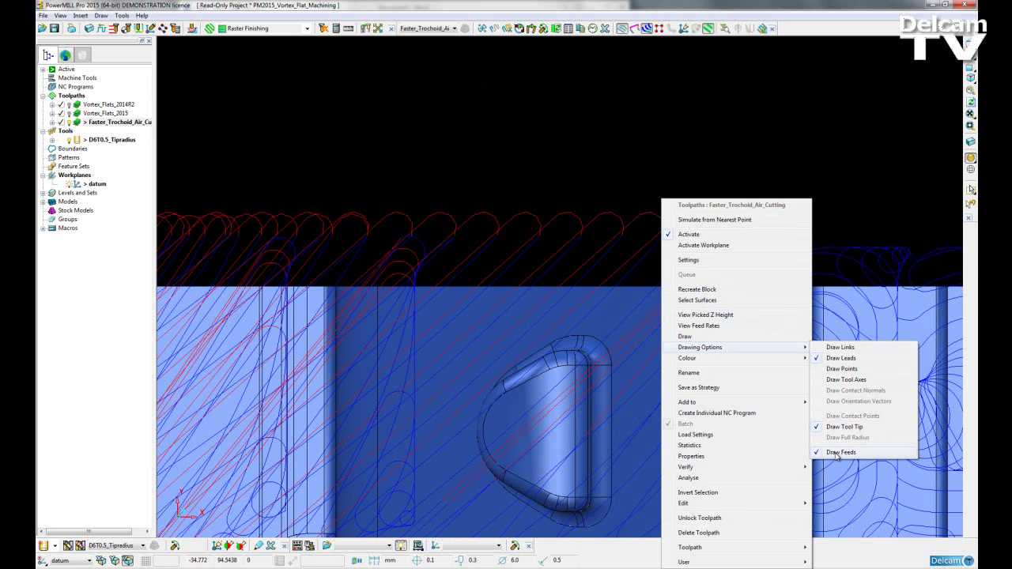
click(837, 454)
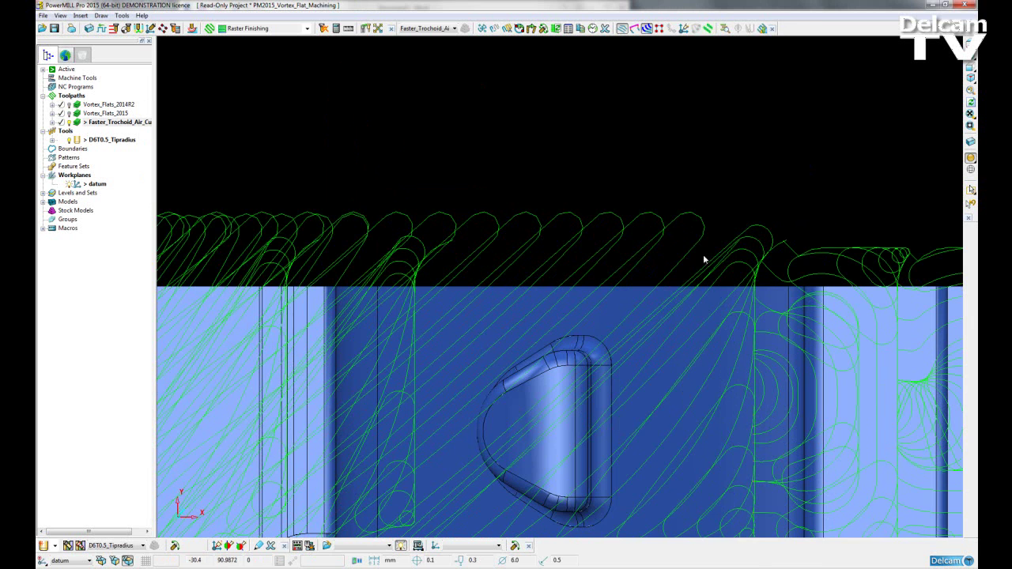
Turn Draw Feeds back on for the toolpath, review the feed rate colour list, and close it.
right_click(656, 217)
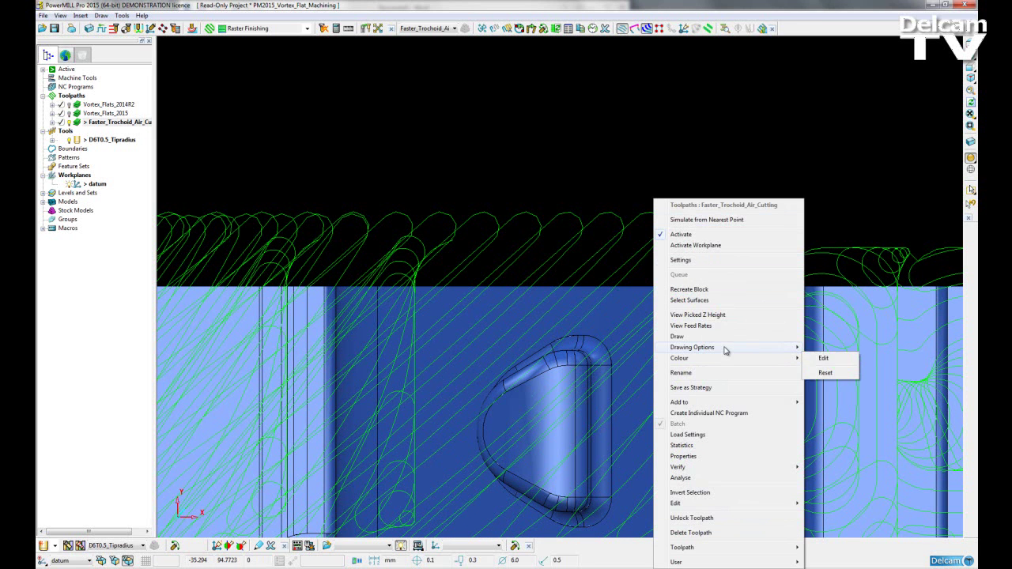
mouse_move(725, 348)
click(838, 454)
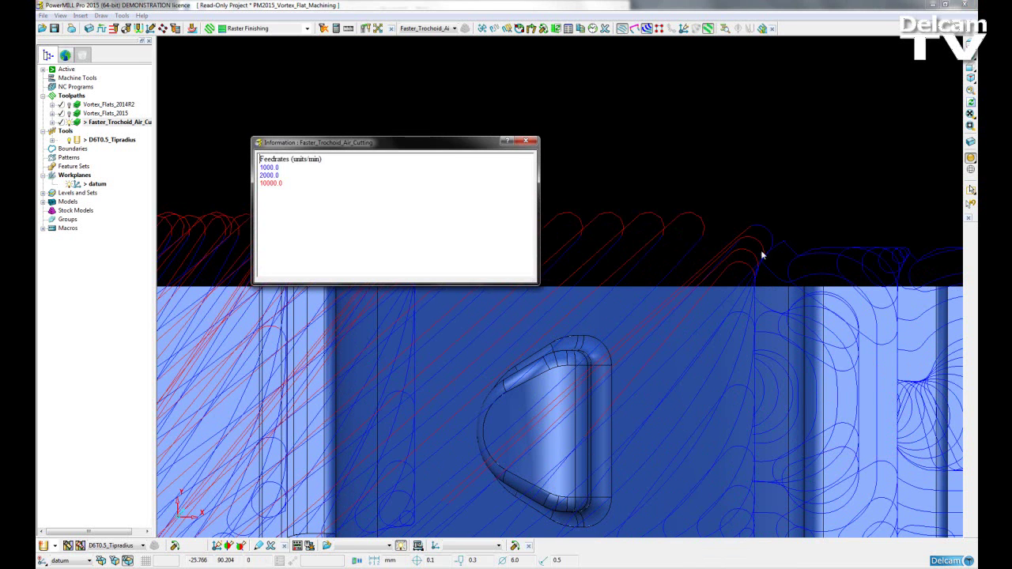
drag(443, 142, 480, 73)
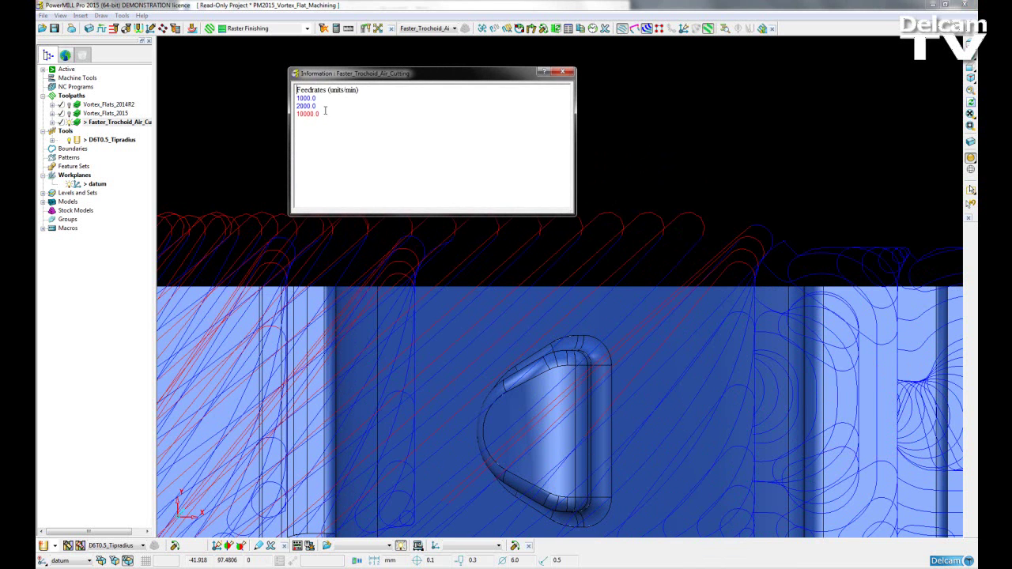
drag(327, 115, 292, 115)
click(564, 72)
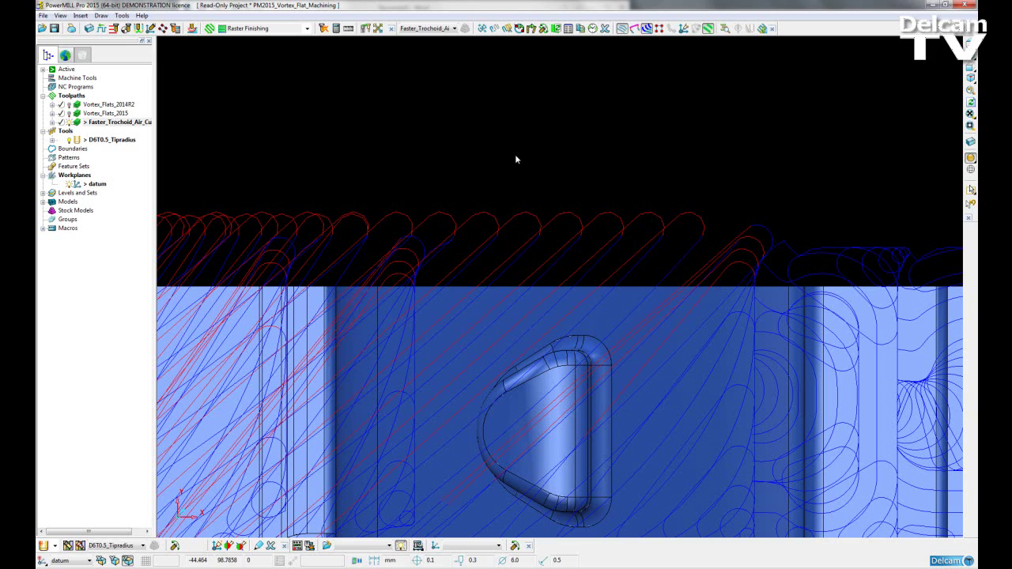
Return to an isometric view and examine the feed-coloured toolpath over the whole part.
key(ctrl+1)
shift+middle_drag(542, 282, 510, 256)
scroll(510, 260, up, 4)
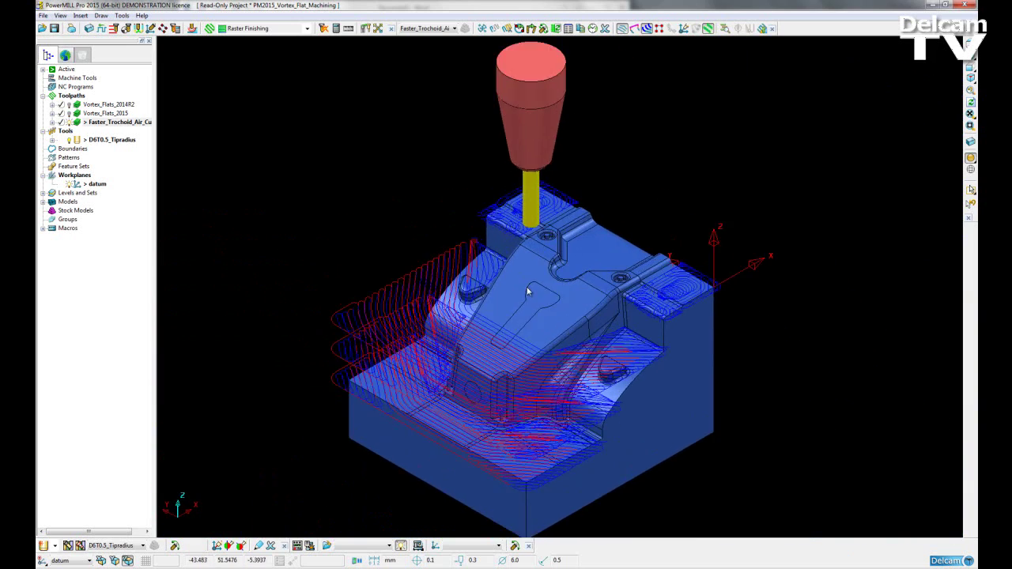